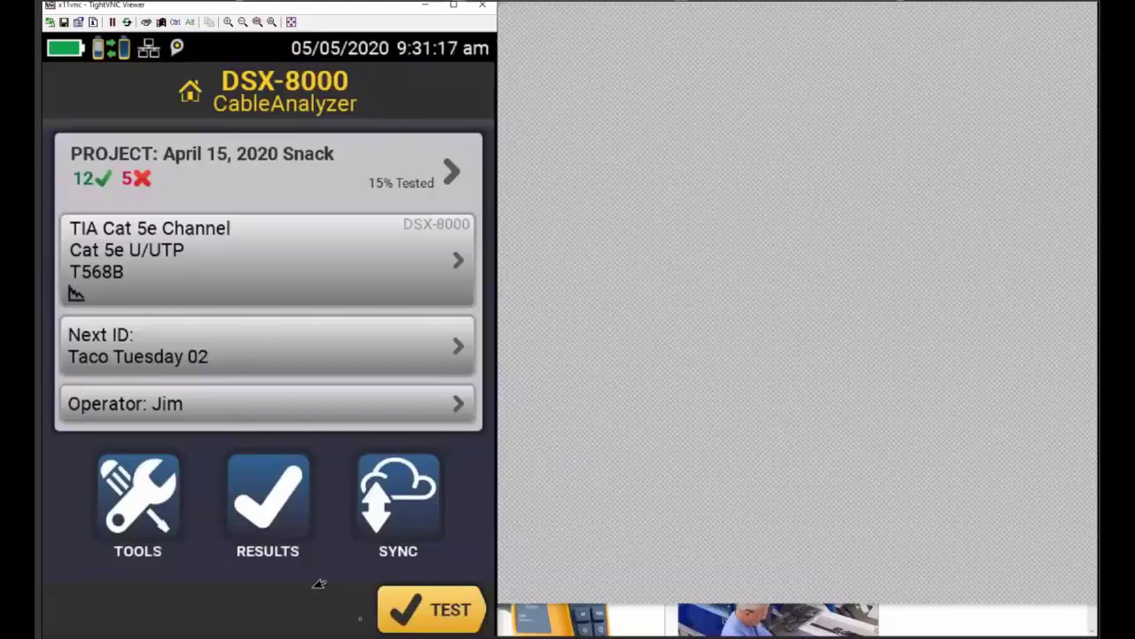
Step: Show the Fluke Networks home page and return to the tester's remote view
{"action": "key", "text": "alt+Tab"}
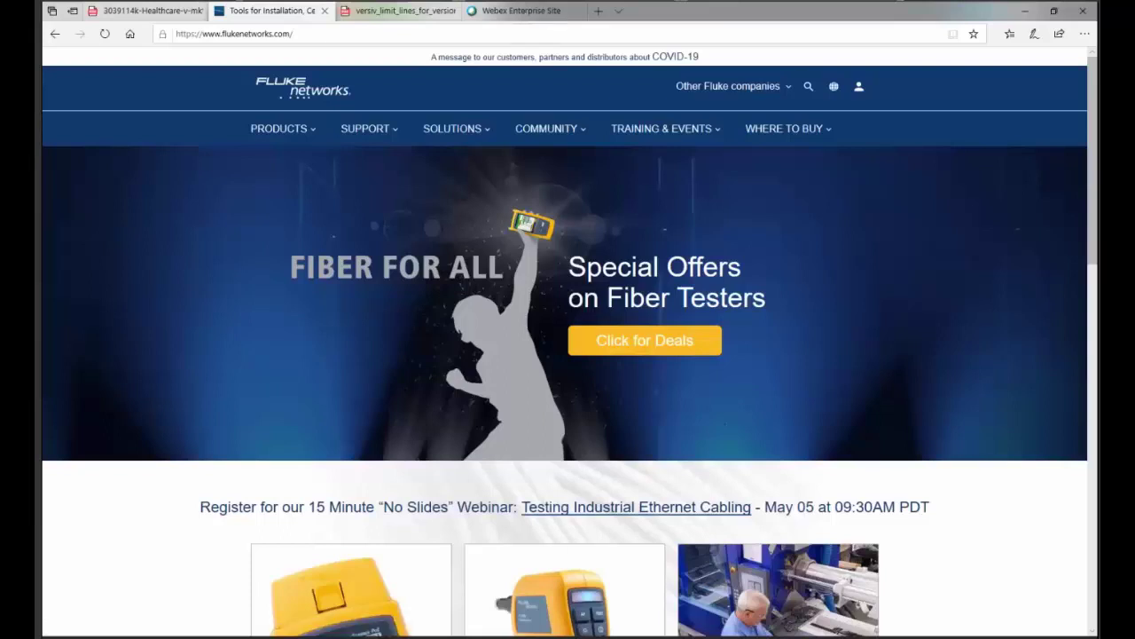
{"action": "key", "text": "alt+Tab"}
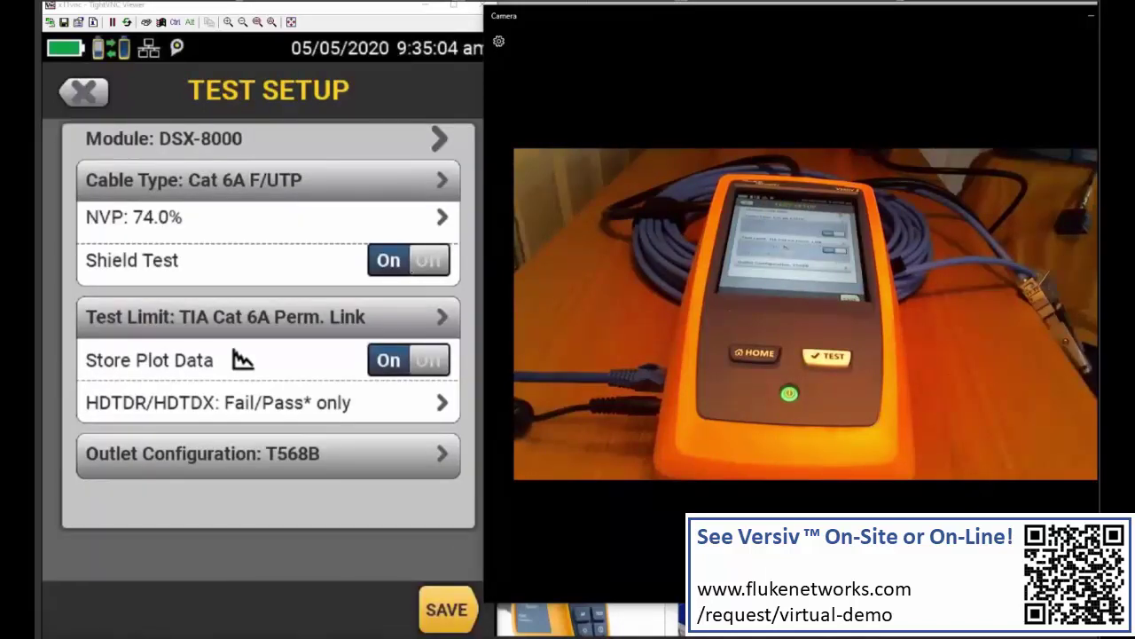
Step: Turn the Shield Test off and back on in the Cat 6A F/UTP test setup
{"action": "left_click", "coordinate": [426, 259]}
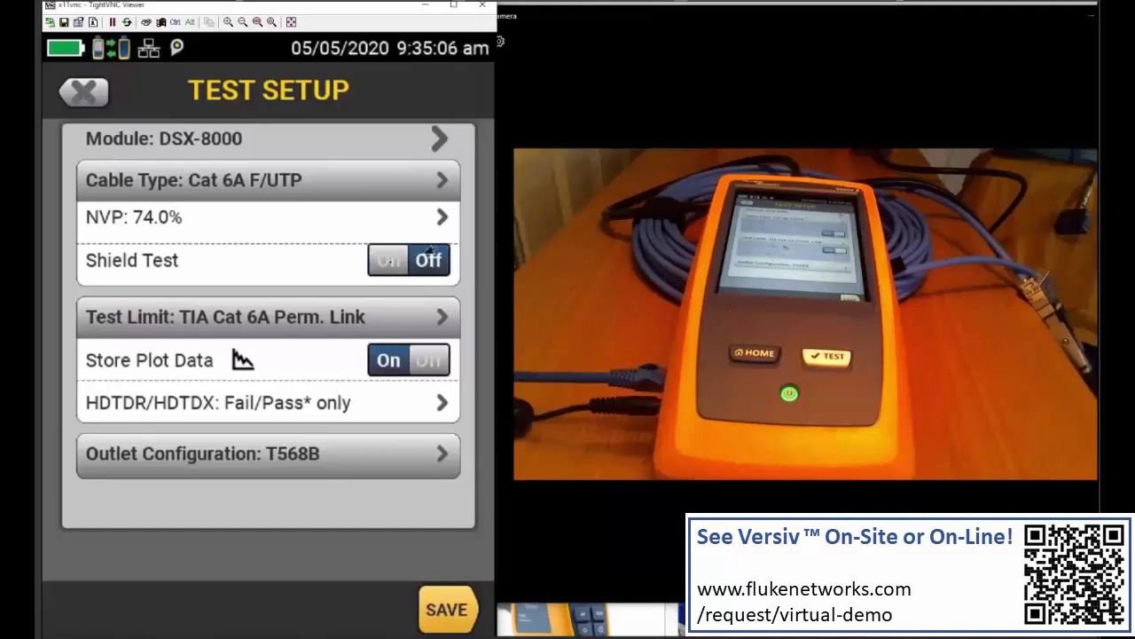
{"action": "left_click", "coordinate": [401, 259]}
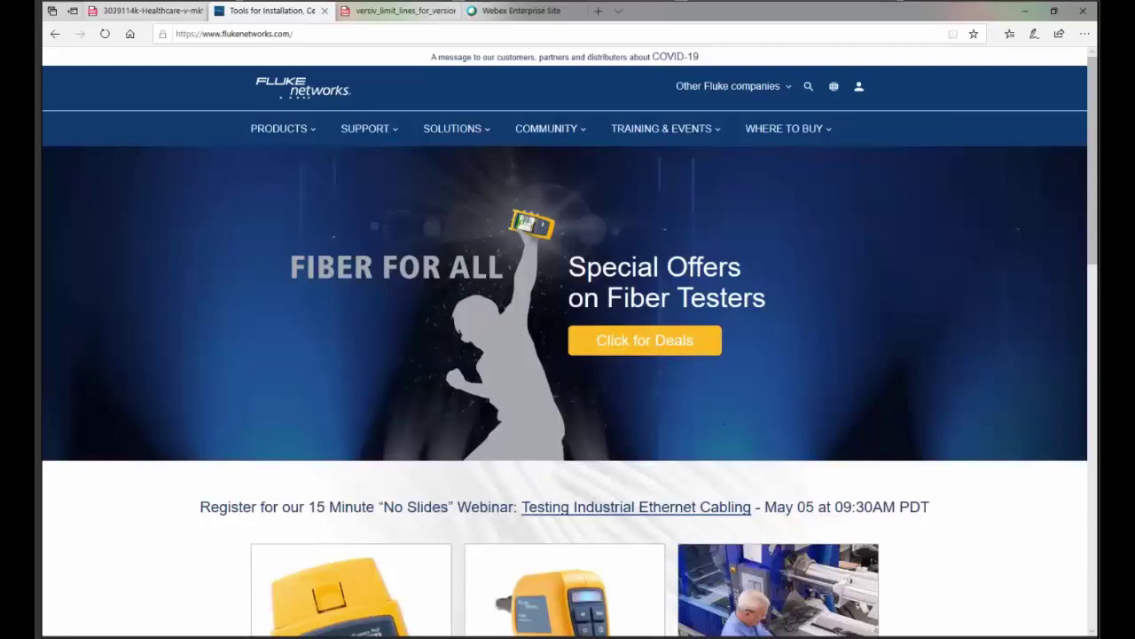
Step: Open the Downloads & Updates support page on the Fluke Networks site
{"action": "mouse_move", "coordinate": [376, 135]}
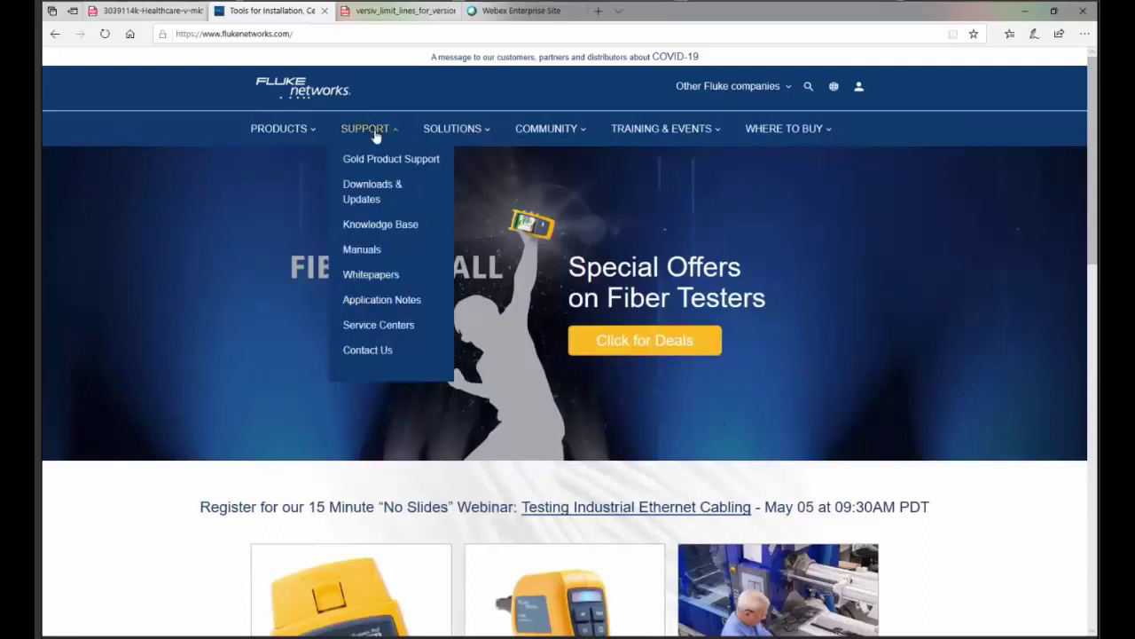
{"action": "left_click", "coordinate": [370, 186]}
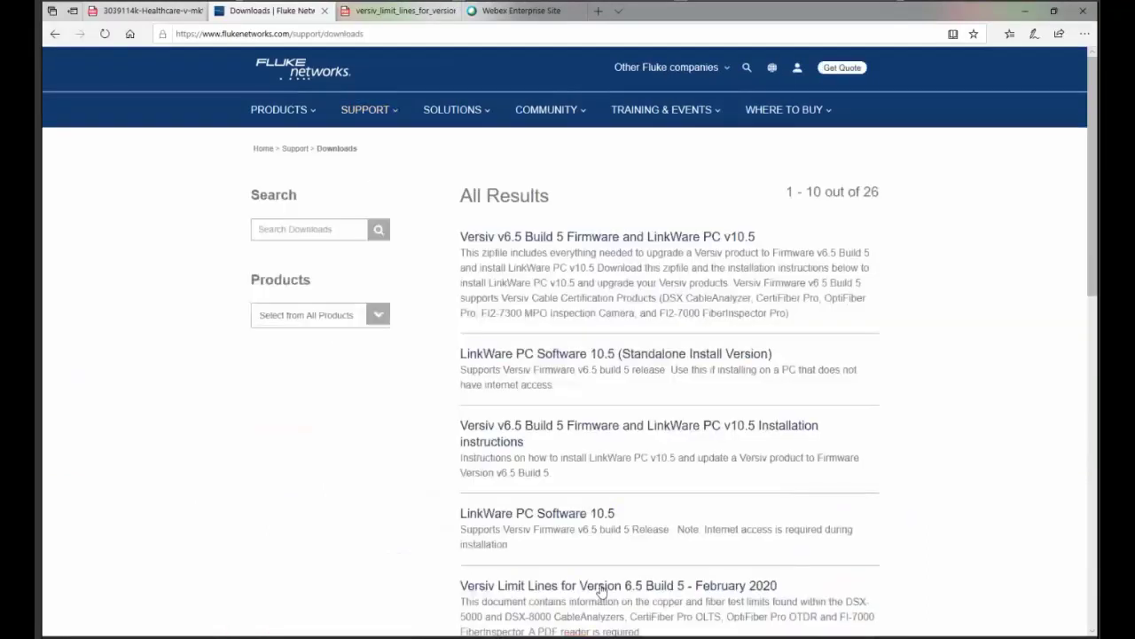
Step: Switch to the Versiv limit lines PDF and browse the TIA 1005 Cat 5e Perm. Link and Channel tables
{"action": "left_click", "coordinate": [363, 15]}
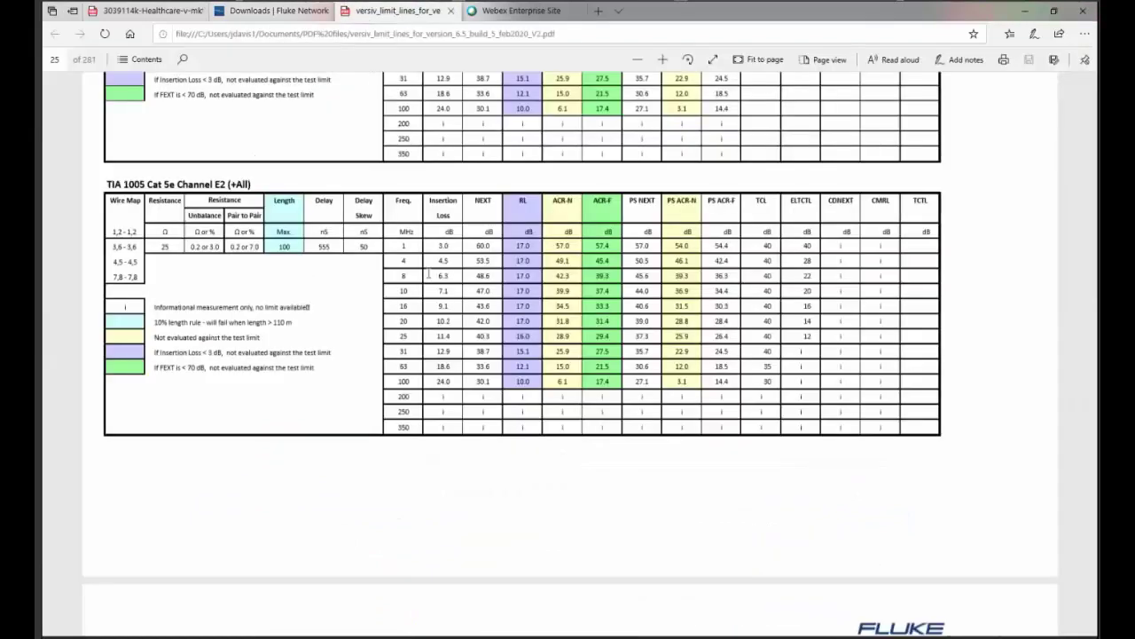
{"action": "scroll", "coordinate": [431, 271], "scroll_direction": "up", "scroll_amount": 3}
{"action": "scroll", "coordinate": [431, 270], "scroll_direction": "up", "scroll_amount": 15}
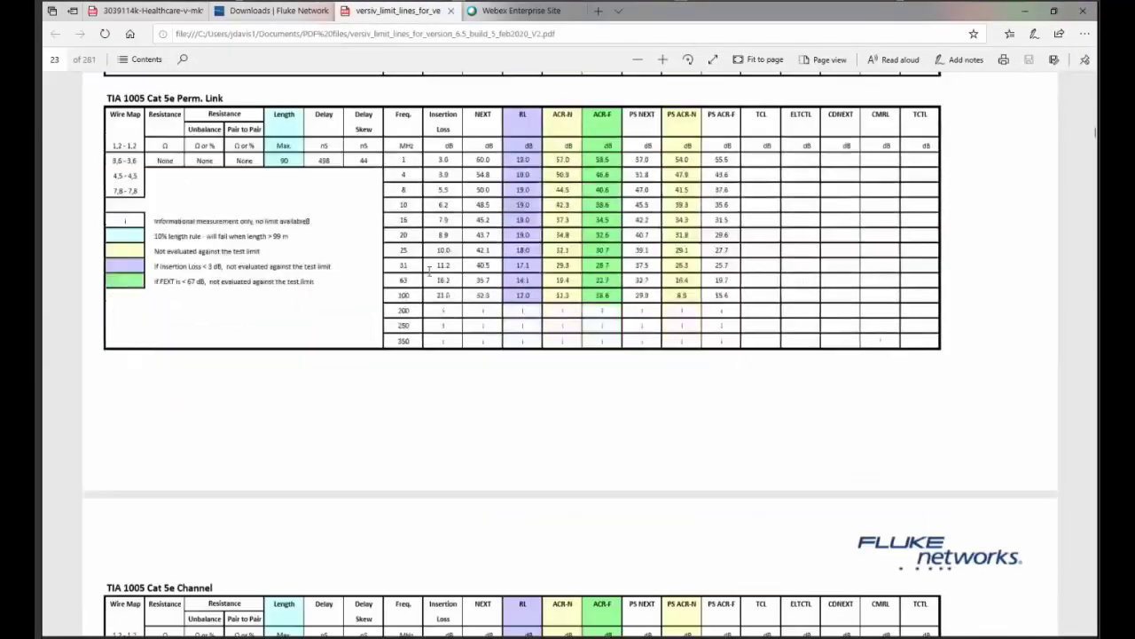
{"action": "scroll", "coordinate": [429, 275], "scroll_direction": "down", "scroll_amount": 8}
{"action": "scroll", "coordinate": [422, 288], "scroll_direction": "down", "scroll_amount": 1}
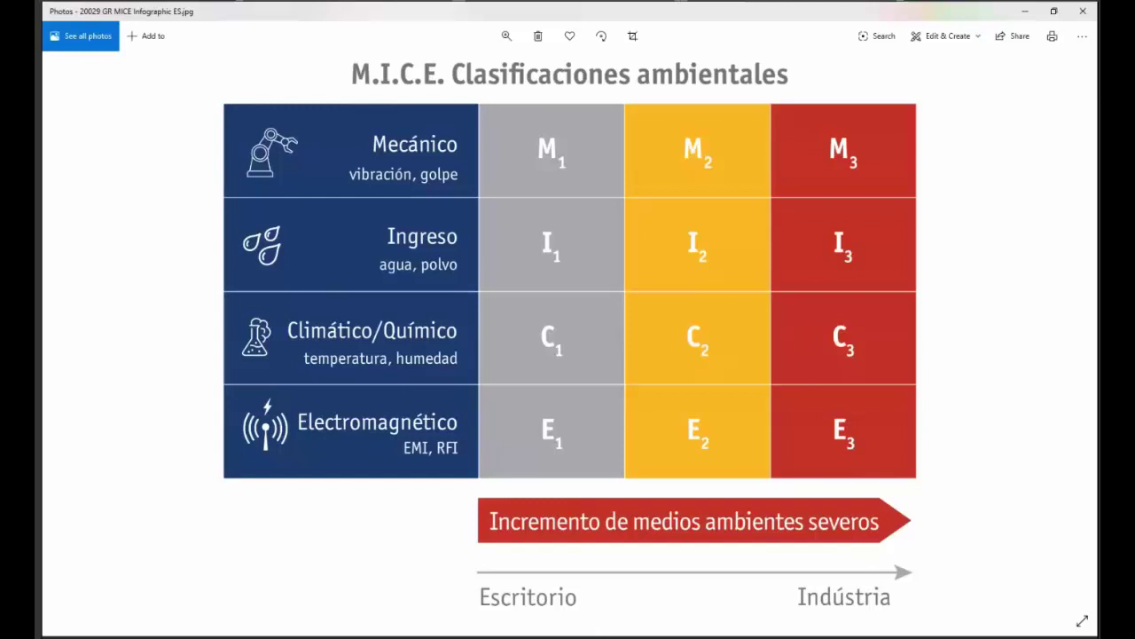
Step: Return to the limit lines PDF and compare the TIA 1005 Cat 5e Channel E1, E2 and E3 (+All) limits
{"action": "left_click", "coordinate": [430, 632]}
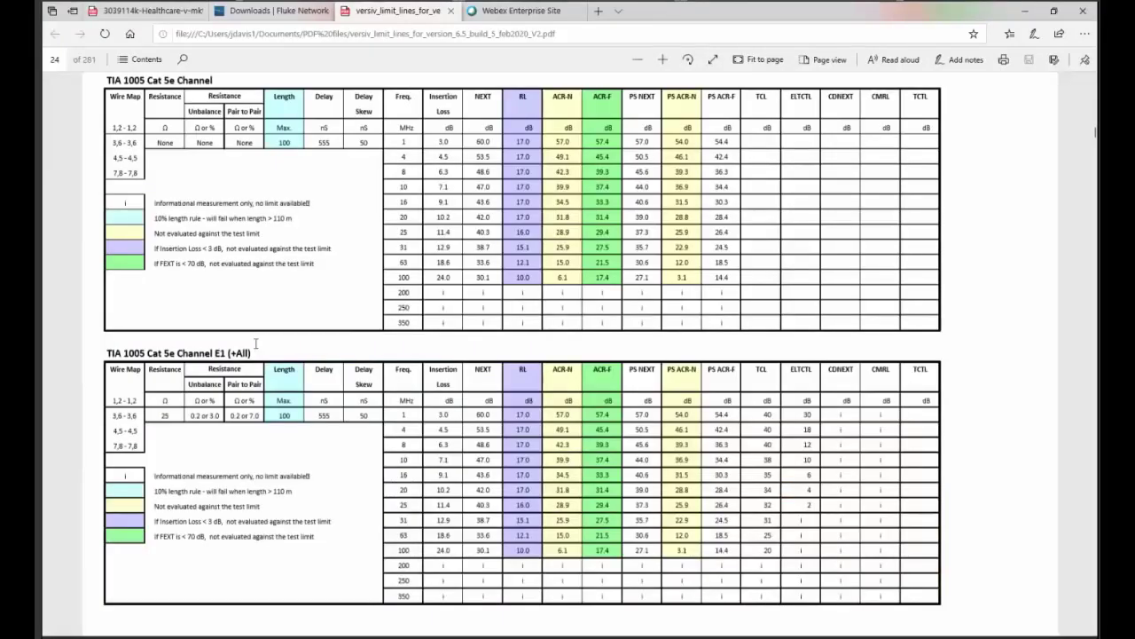
{"action": "scroll", "coordinate": [237, 359], "scroll_direction": "down", "scroll_amount": 10}
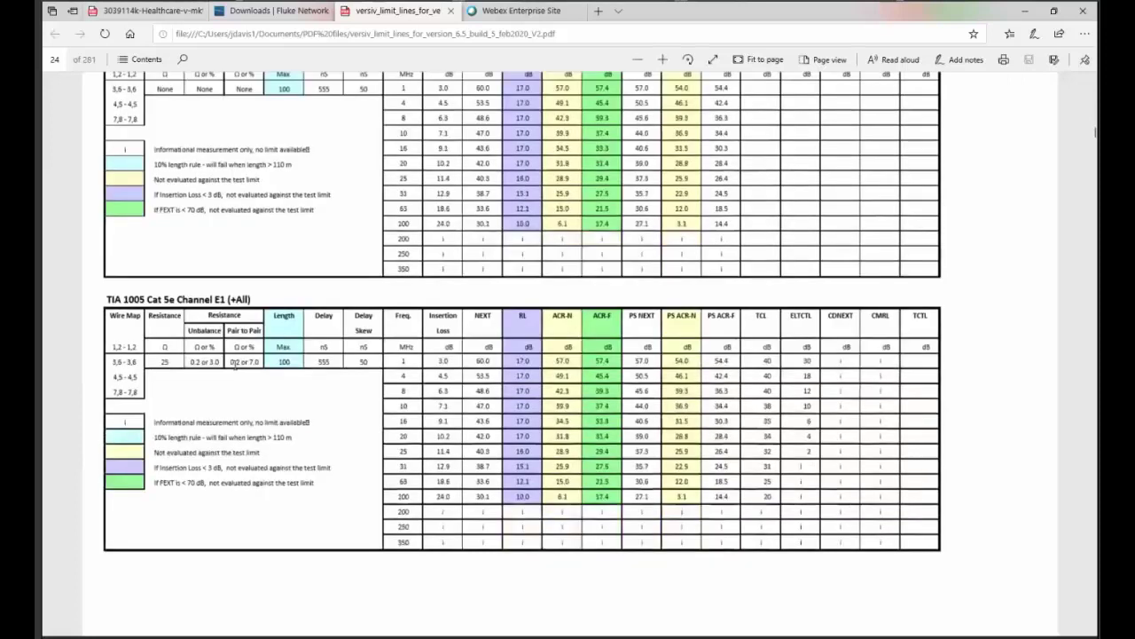
{"action": "scroll", "coordinate": [234, 371], "scroll_direction": "down", "scroll_amount": 10}
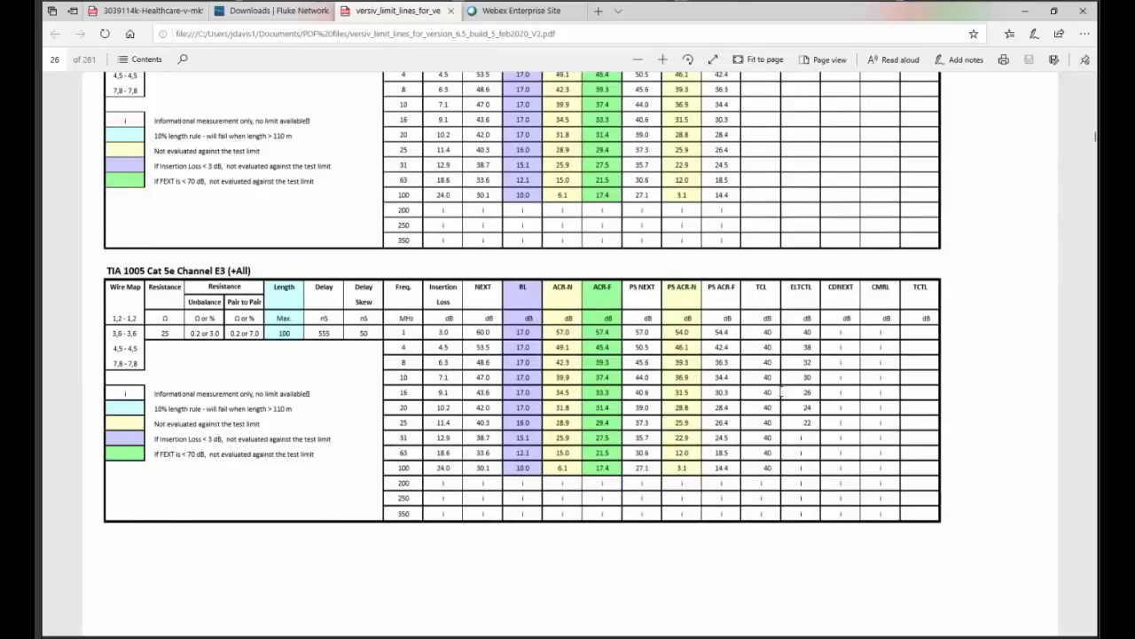
{"action": "scroll", "coordinate": [781, 389], "scroll_direction": "down", "scroll_amount": 4}
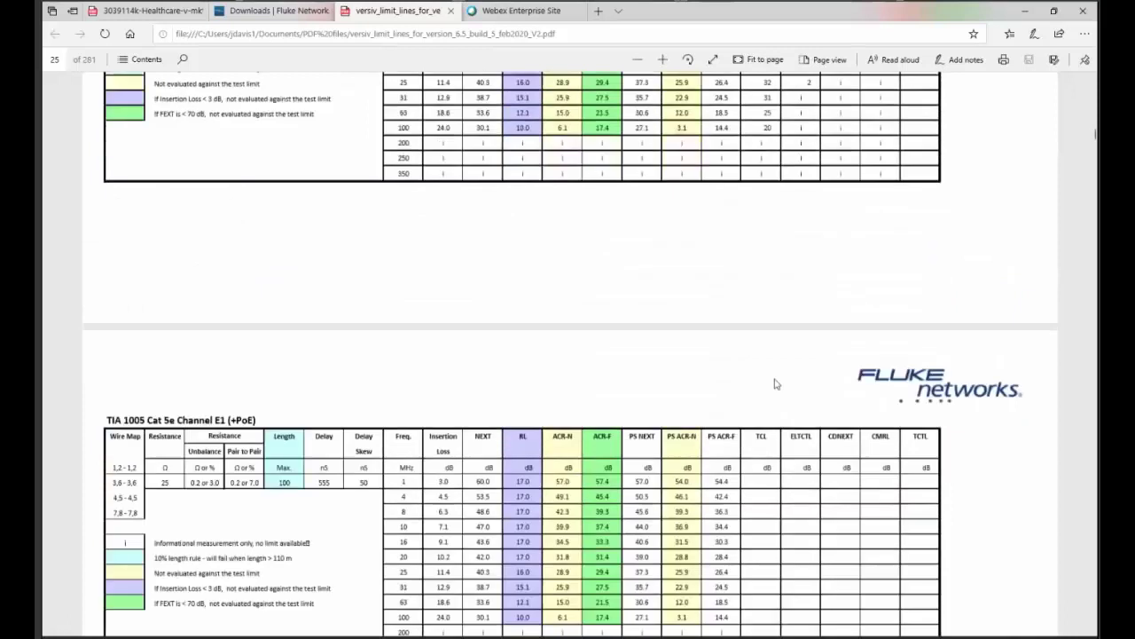
{"action": "scroll", "coordinate": [781, 388], "scroll_direction": "up", "scroll_amount": 15}
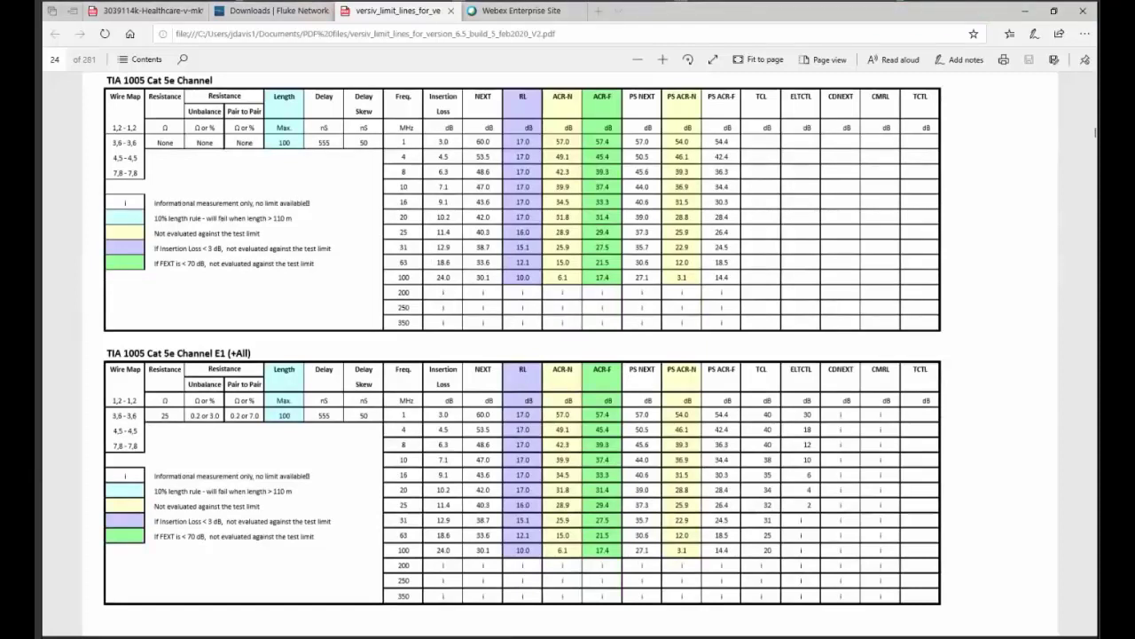
Step: Switch from the limit lines PDF to the TightVNC view of the tester
{"action": "key", "text": "alt+Tab"}
{"action": "key", "text": "alt+Tab"}
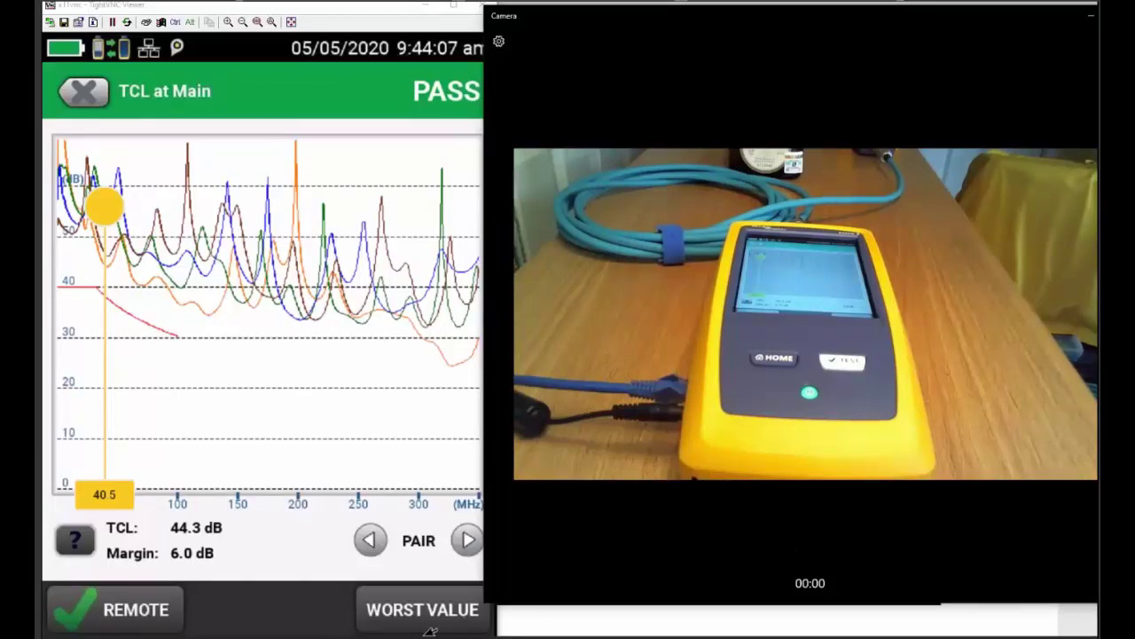
Step: Return to the browser and open the Testing Industrial Ethernet Cabling webinar page from the Fluke Networks home page
{"action": "left_click", "coordinate": [429, 631]}
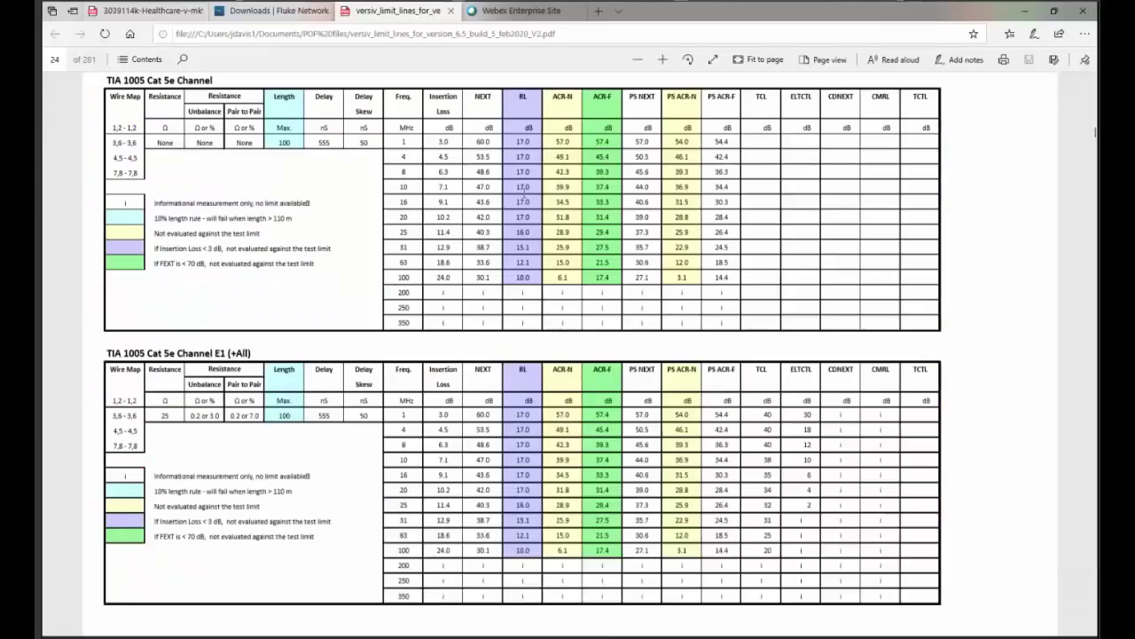
{"action": "left_click", "coordinate": [282, 20]}
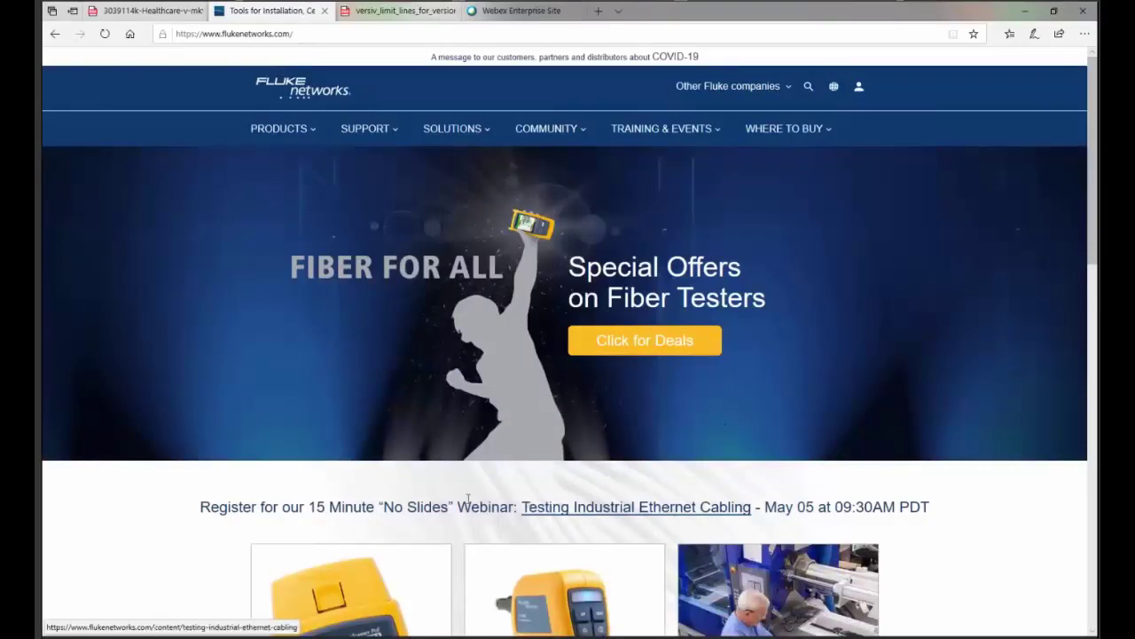
{"action": "left_click", "coordinate": [572, 508]}
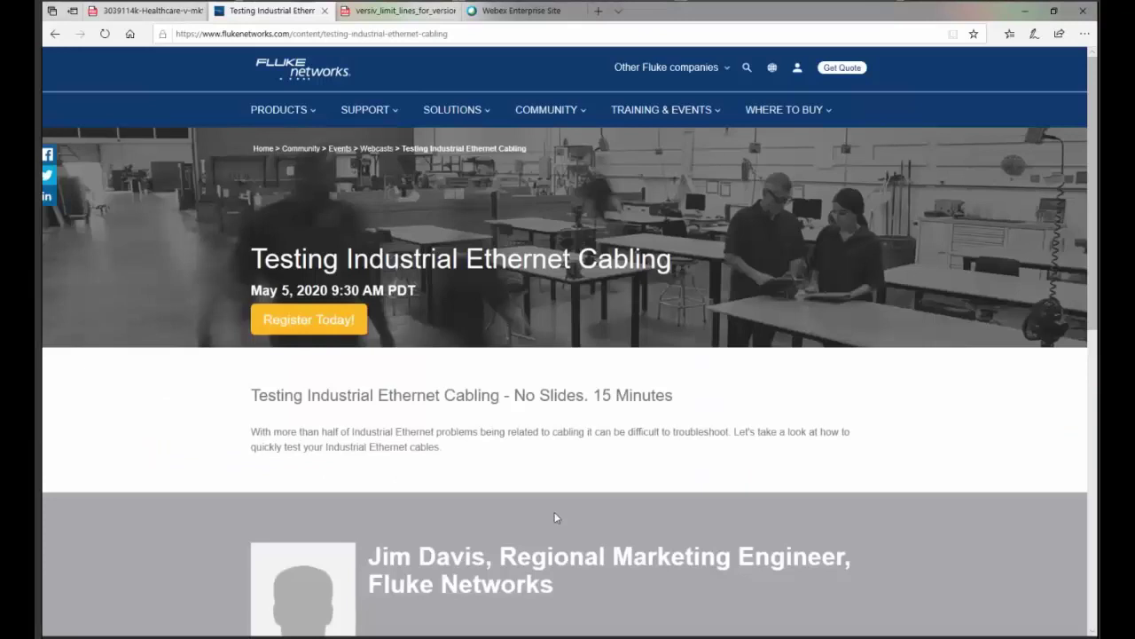
Step: Look over the webinar page and open the site's Web Seminars listing
{"action": "scroll", "coordinate": [555, 519], "scroll_direction": "down", "scroll_amount": 4}
{"action": "scroll", "coordinate": [547, 522], "scroll_direction": "up", "scroll_amount": 4}
{"action": "mouse_move", "coordinate": [603, 229]}
{"action": "left_click", "coordinate": [627, 207]}
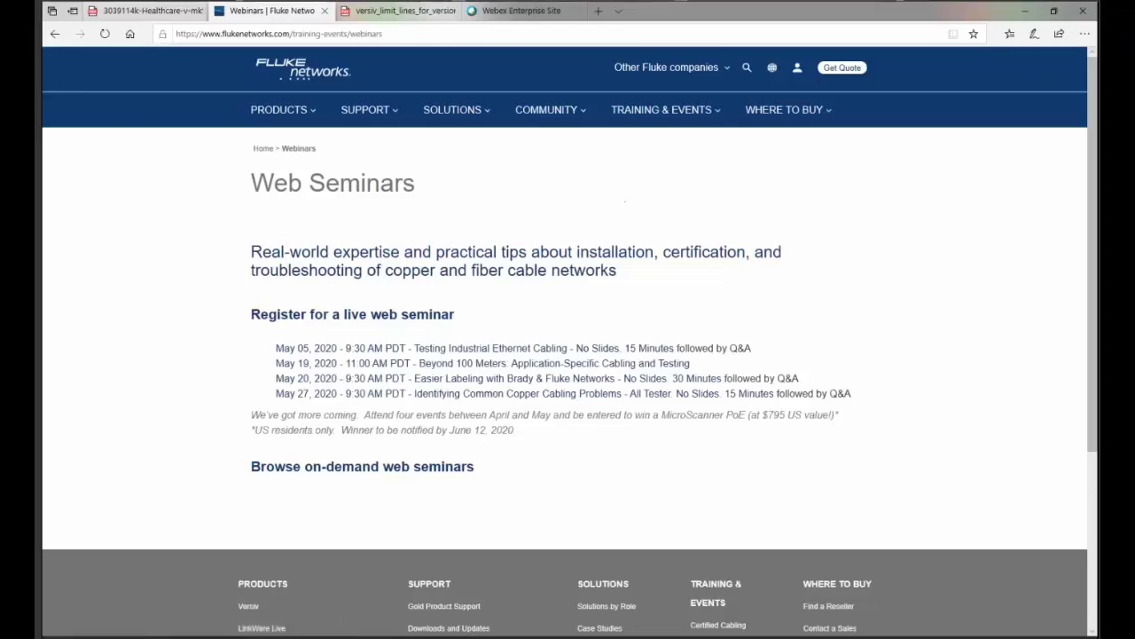
Step: Switch back to the tester's remote view and choose TIA Patch Cord Cat5e 7.5m as the test limit
{"action": "key", "text": "alt+Tab"}
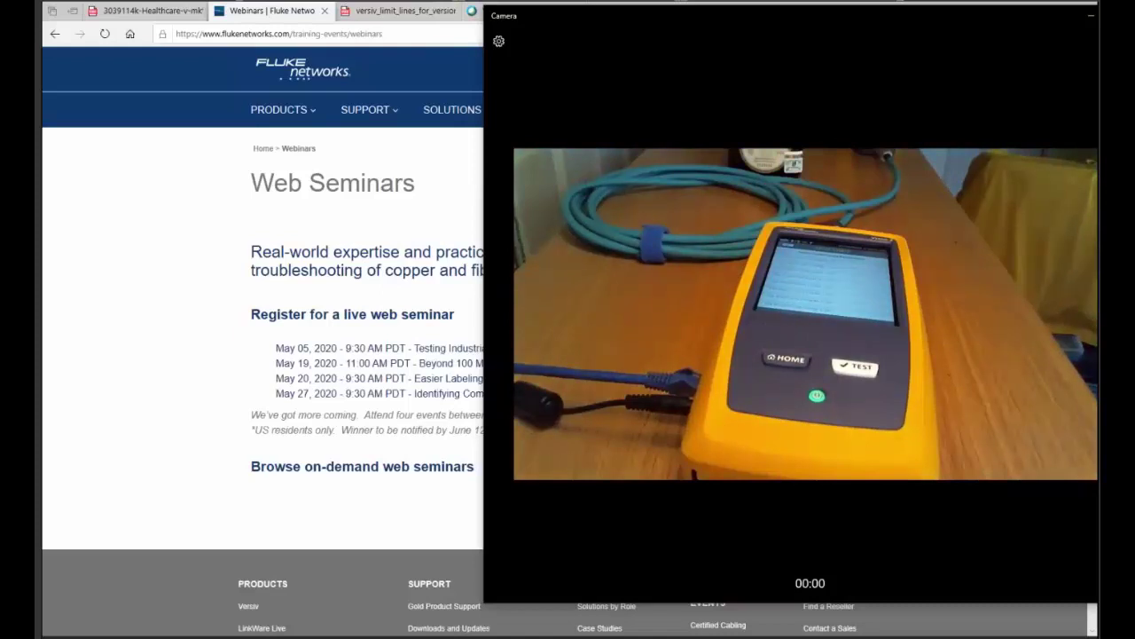
{"action": "key", "text": "alt+Tab"}
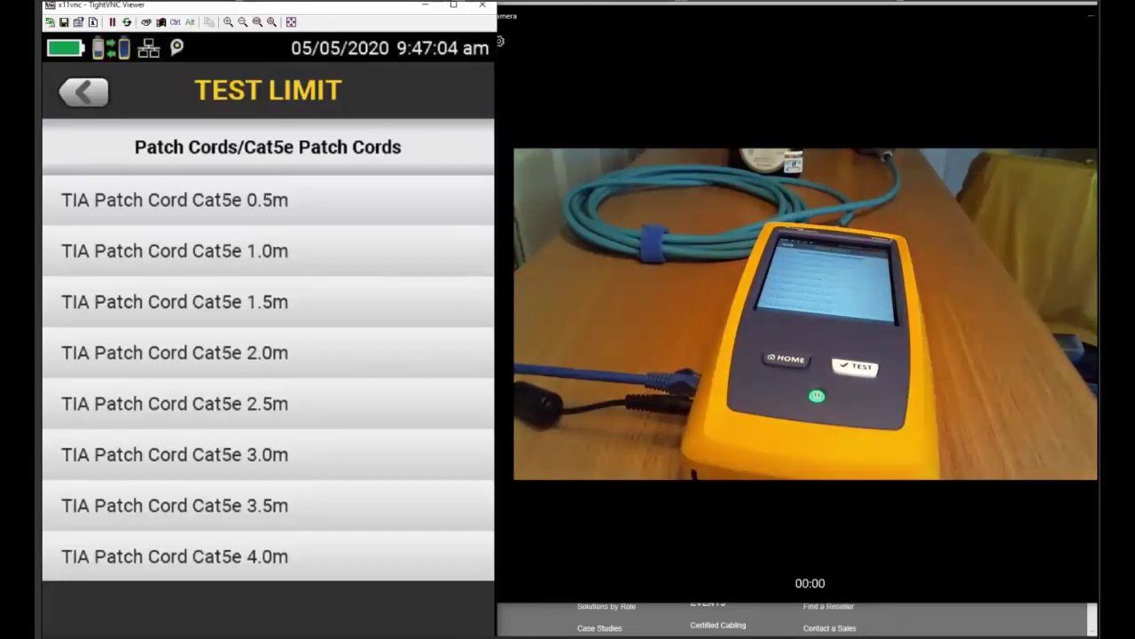
{"action": "scroll", "coordinate": [196, 482], "scroll_direction": "down", "scroll_amount": 2}
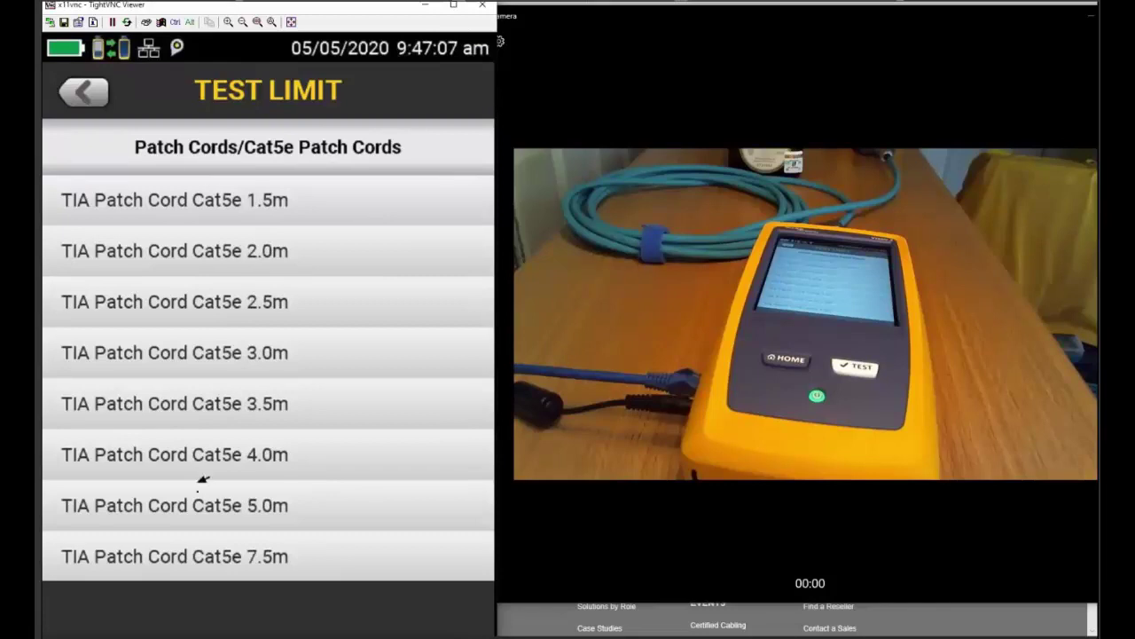
{"action": "scroll", "coordinate": [202, 479], "scroll_direction": "down", "scroll_amount": 1}
{"action": "left_click", "coordinate": [241, 500]}
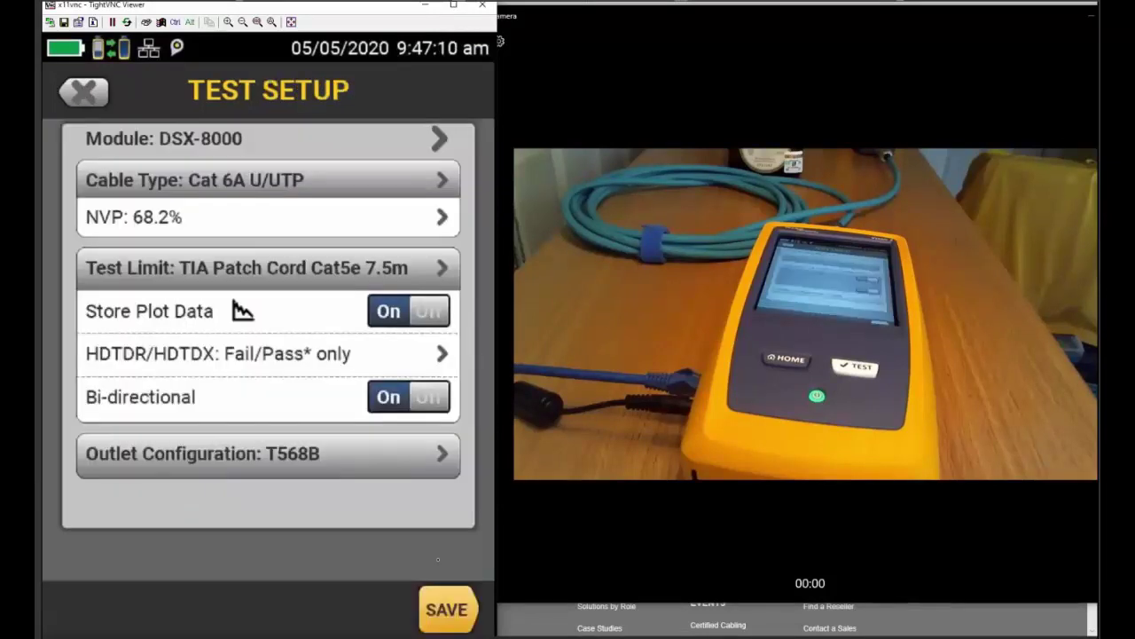
Step: Save the test setup and run the TIA Patch Cord Cat5e 7.5m test with Cat 6A U/UTP cable
{"action": "left_click", "coordinate": [448, 609]}
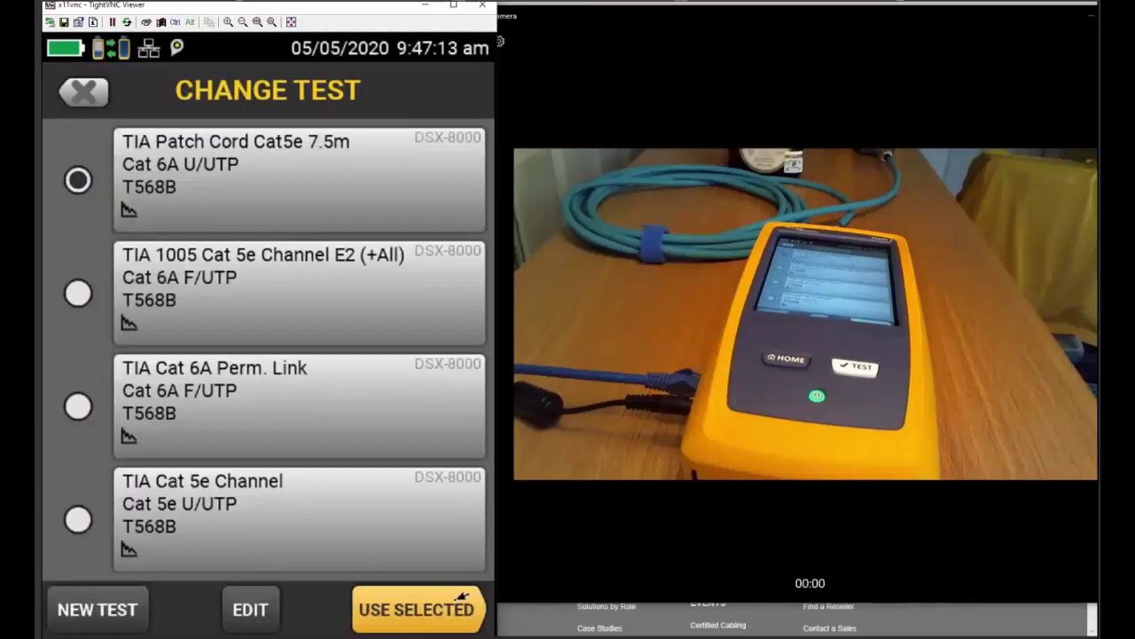
{"action": "left_click", "coordinate": [448, 608]}
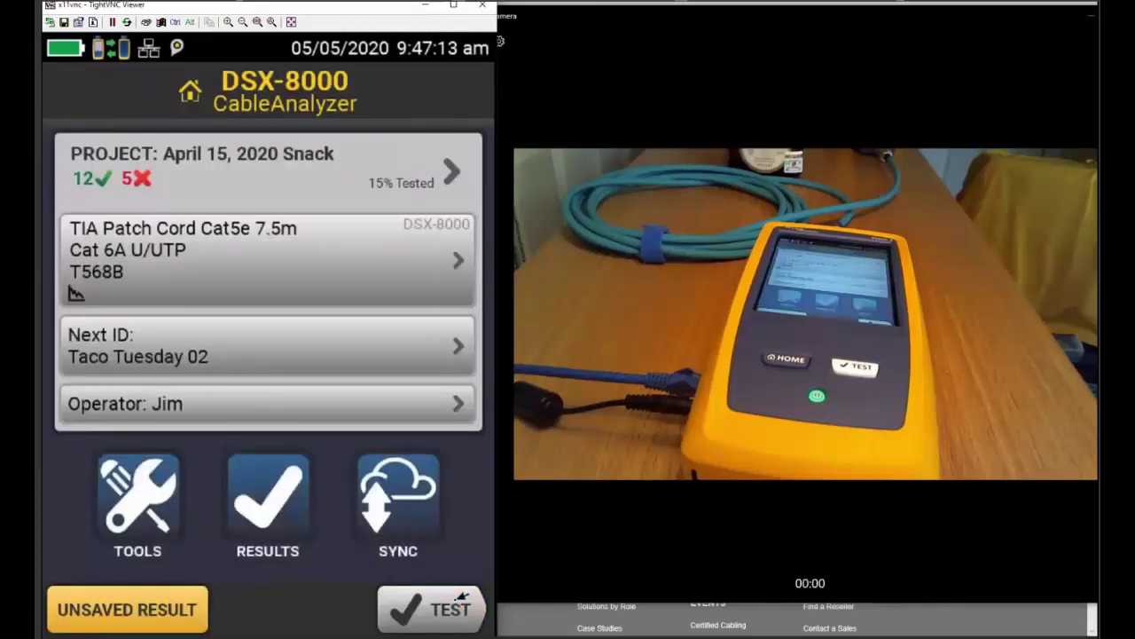
{"action": "left_click", "coordinate": [462, 600]}
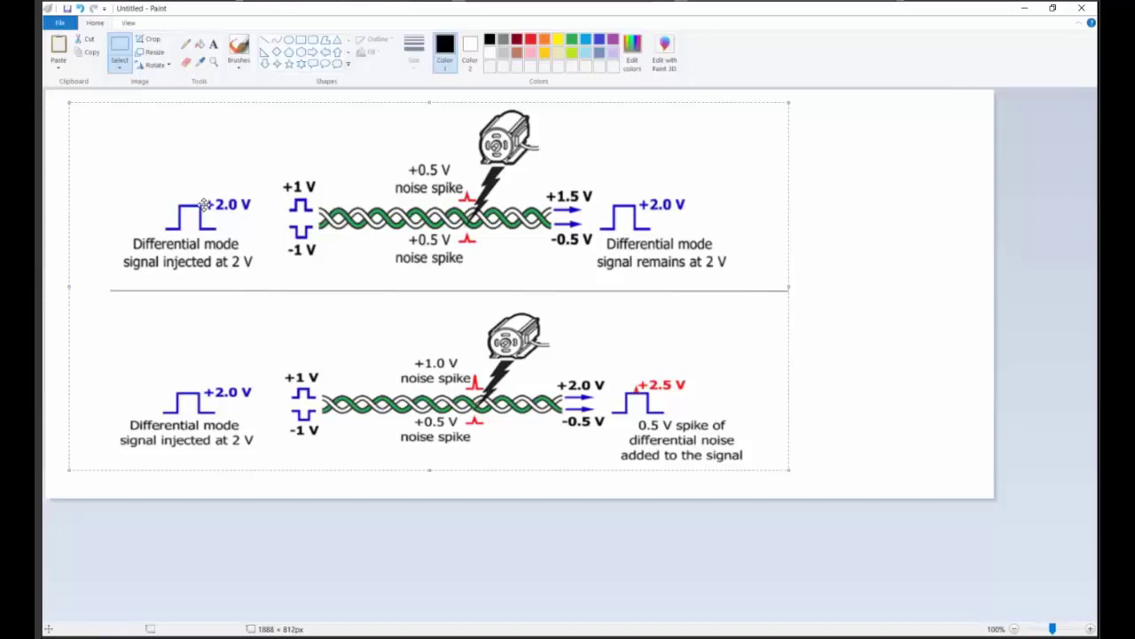
Step: Clear the selection around the differential noise diagram and minimise the Paint window
{"action": "left_click", "coordinate": [854, 273]}
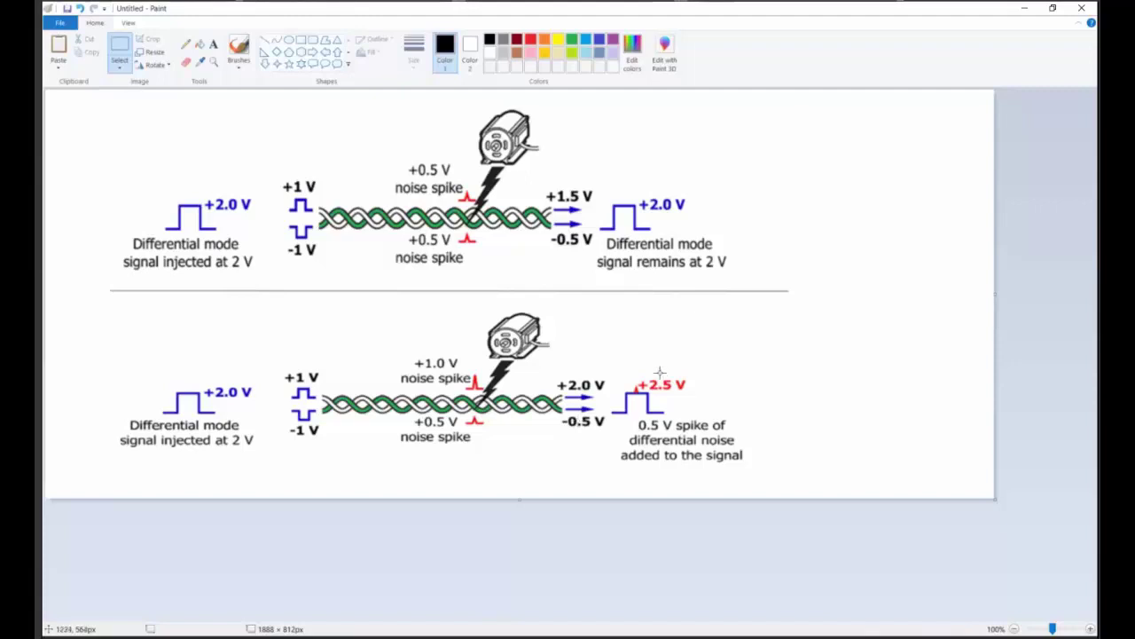
{"action": "left_click", "coordinate": [1027, 9]}
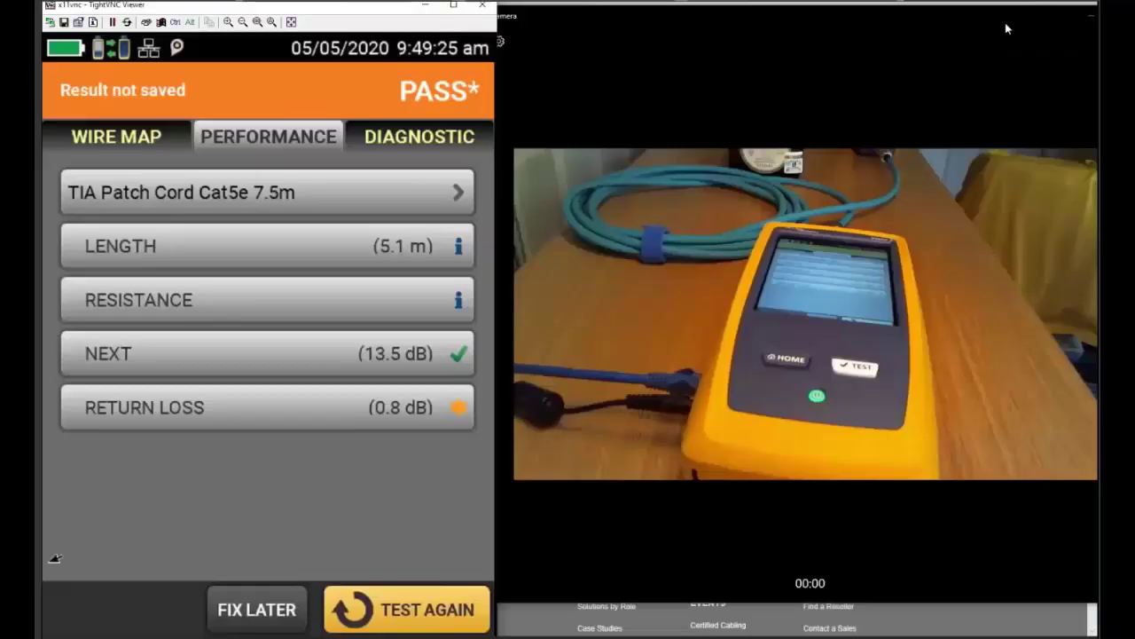
Step: Open the patch cord's Return Loss plot and show only pair 1,2
{"action": "left_click", "coordinate": [401, 404]}
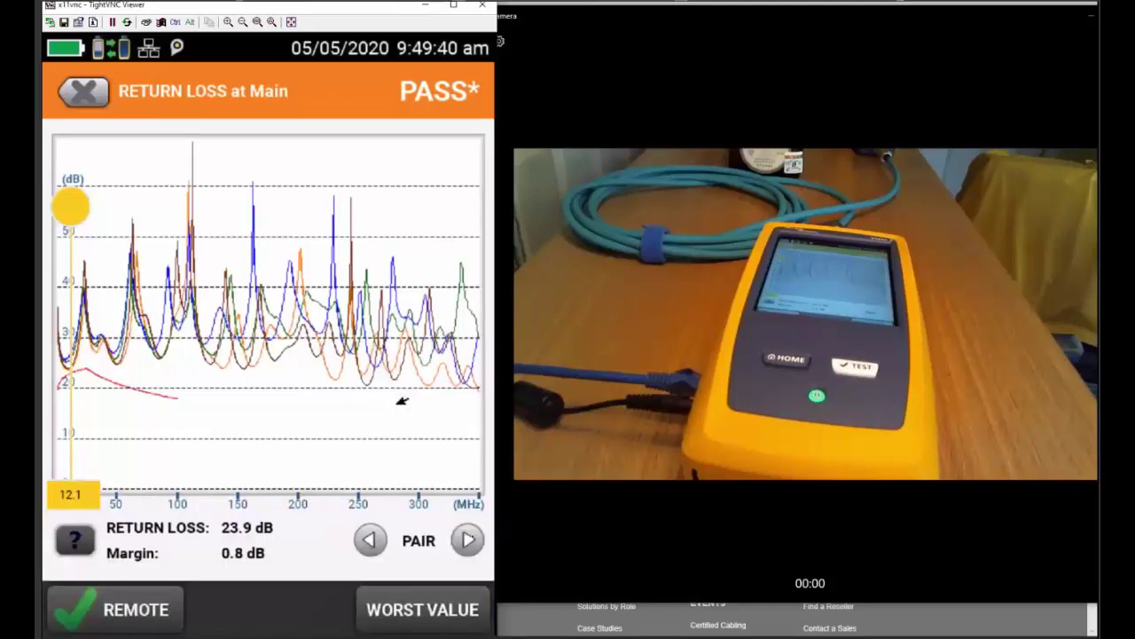
{"action": "left_click", "coordinate": [476, 532]}
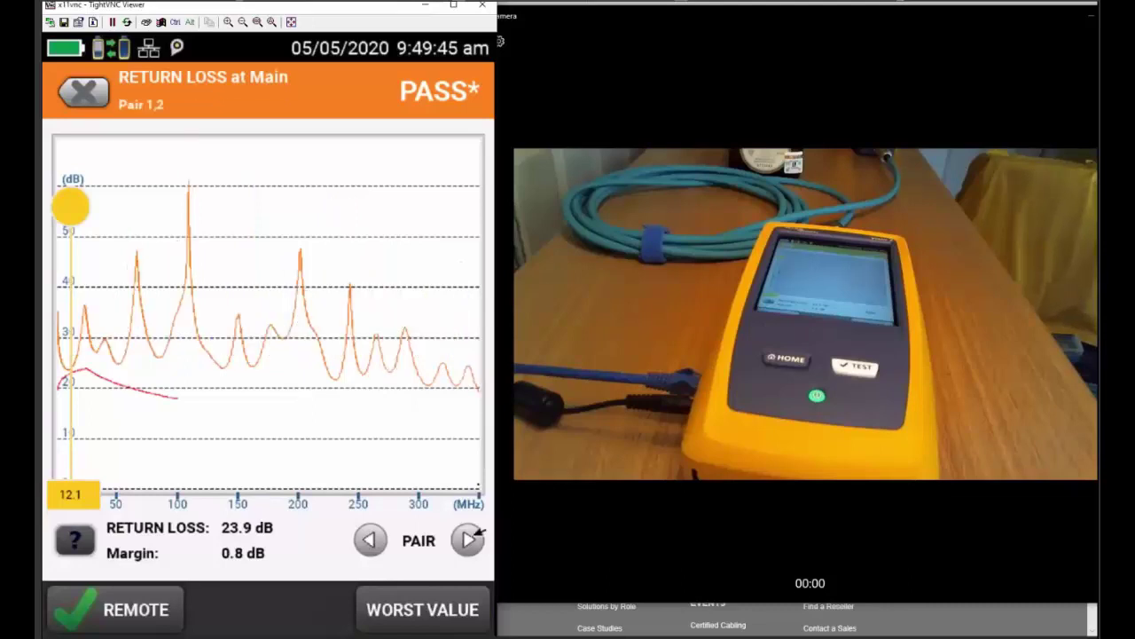